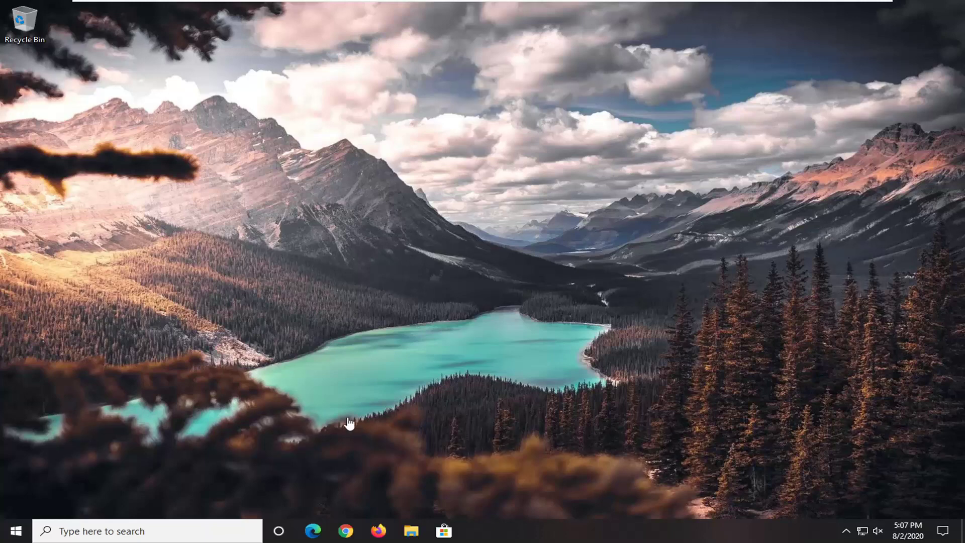
# Search Start for 'microsoft edge' and choose Uninstall from its right-click menu.
pyautogui.click(8, 538)
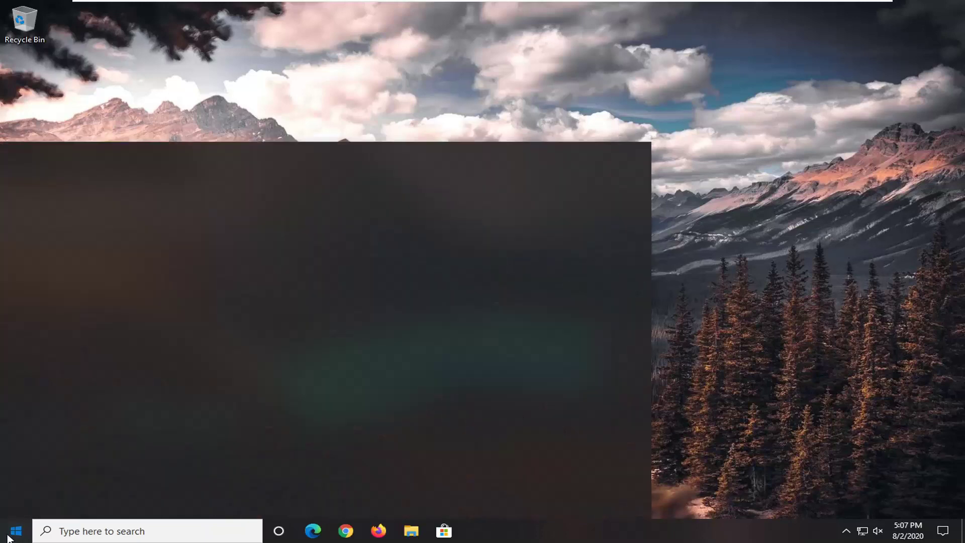
pyautogui.write('microsoft edge')
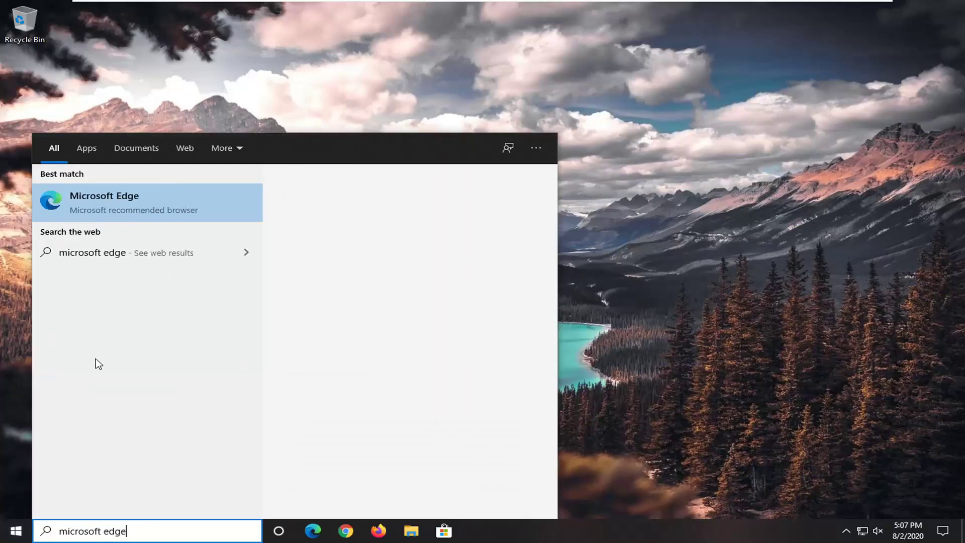
pyautogui.rightClick(107, 200)
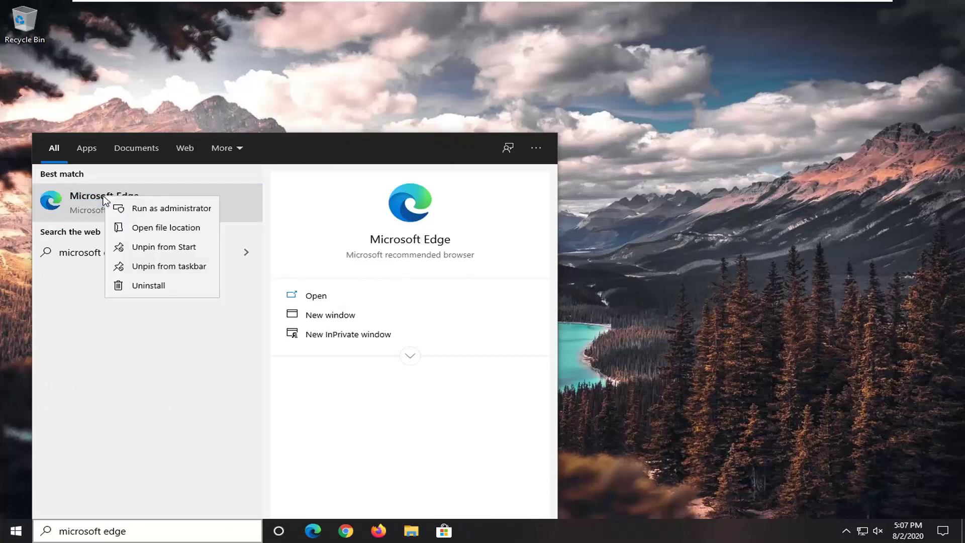
pyautogui.click(151, 286)
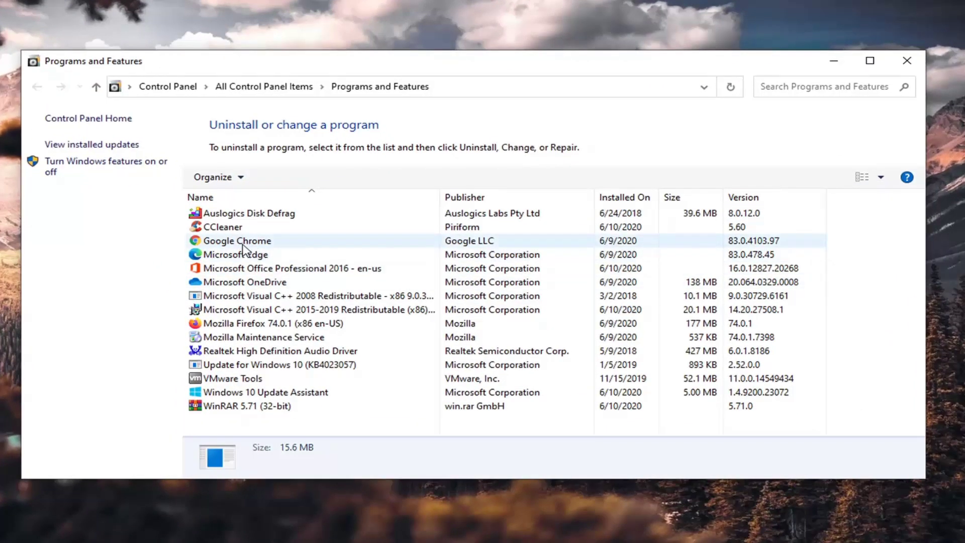
# Uninstall Microsoft Edge, approving the admin prompt and confirmation, then close Programs and Features.
pyautogui.click(257, 255)
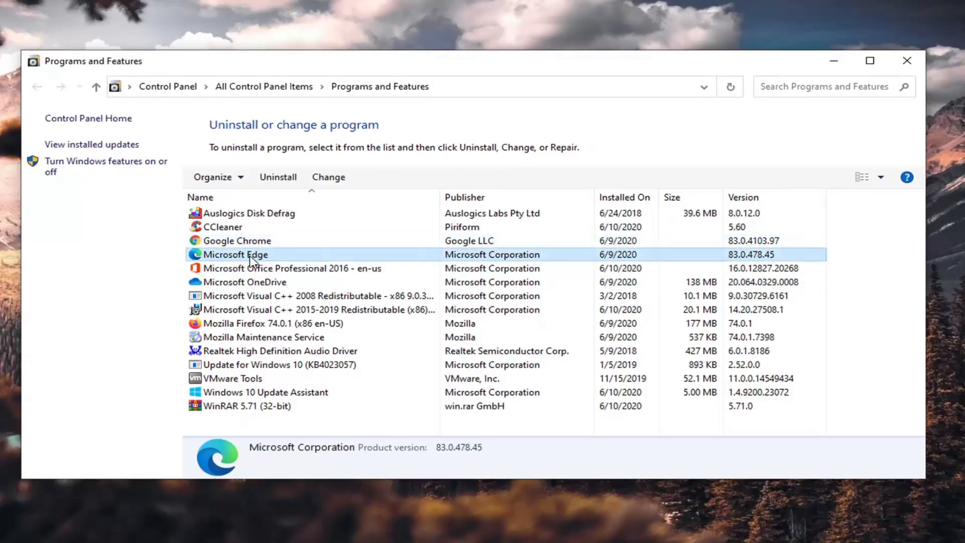
pyautogui.click(271, 177)
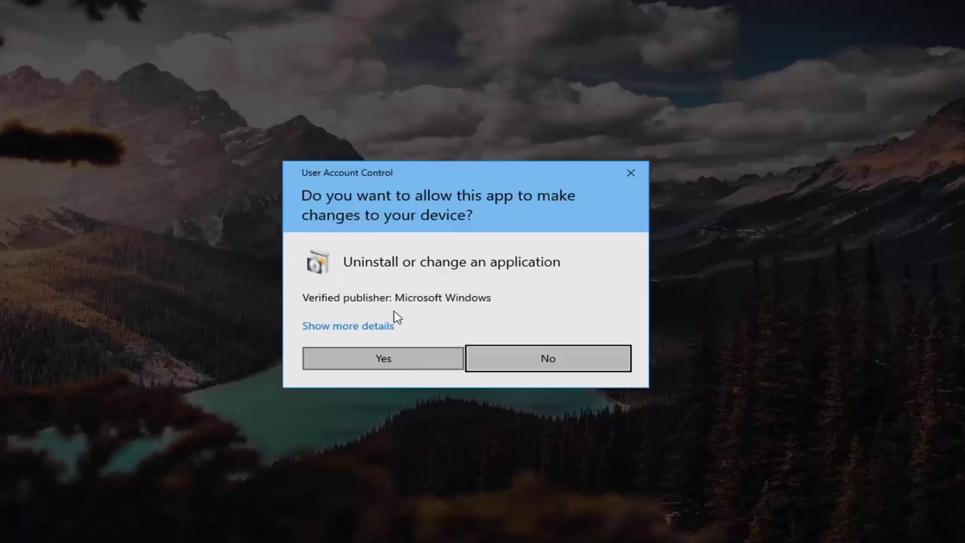
pyautogui.click(408, 361)
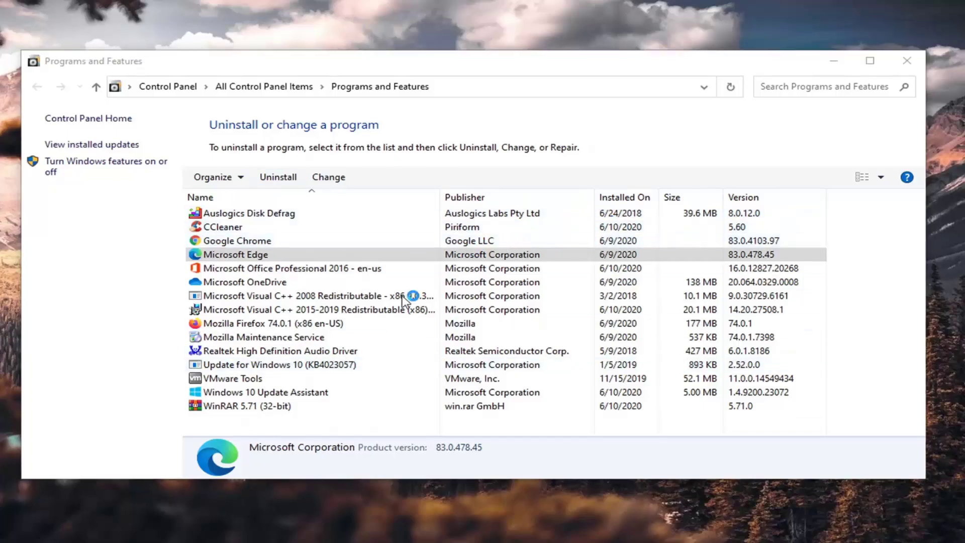
pyautogui.click(478, 282)
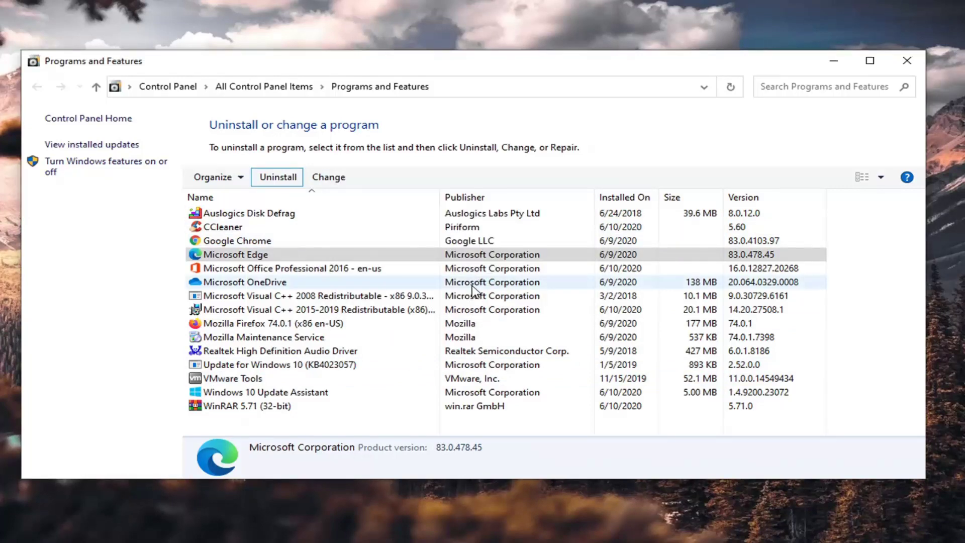
pyautogui.click(908, 62)
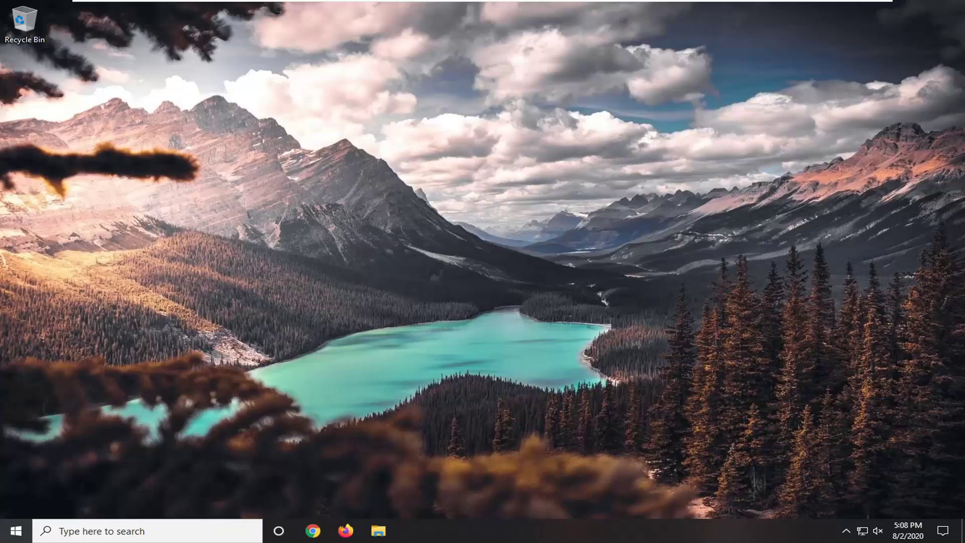
# Restart Windows from the Win+X menu, then nudge the blank Edge window and bring it forward.
pyautogui.press('super+x')
pyautogui.moveTo(98, 498)
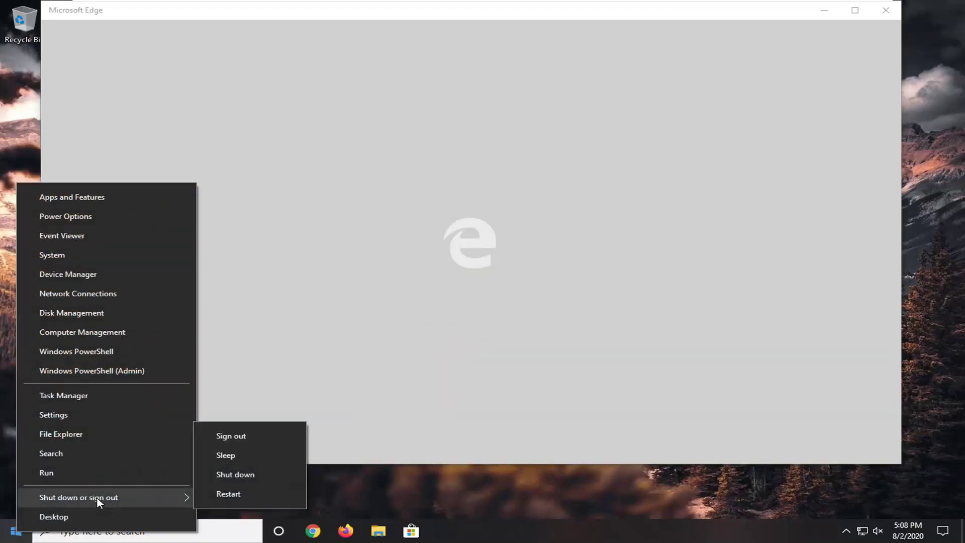
pyautogui.click(226, 489)
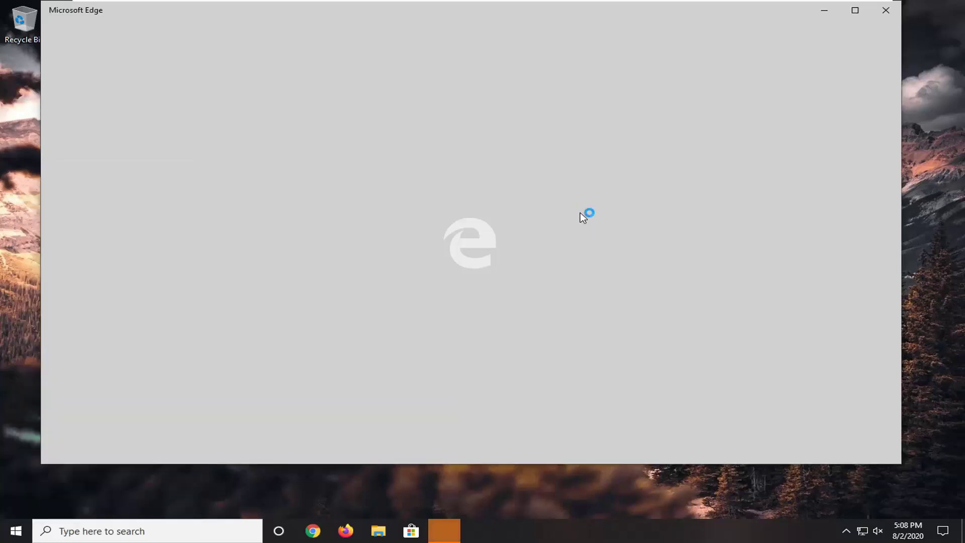
pyautogui.moveTo(616, 11); pyautogui.dragTo(620, 19)
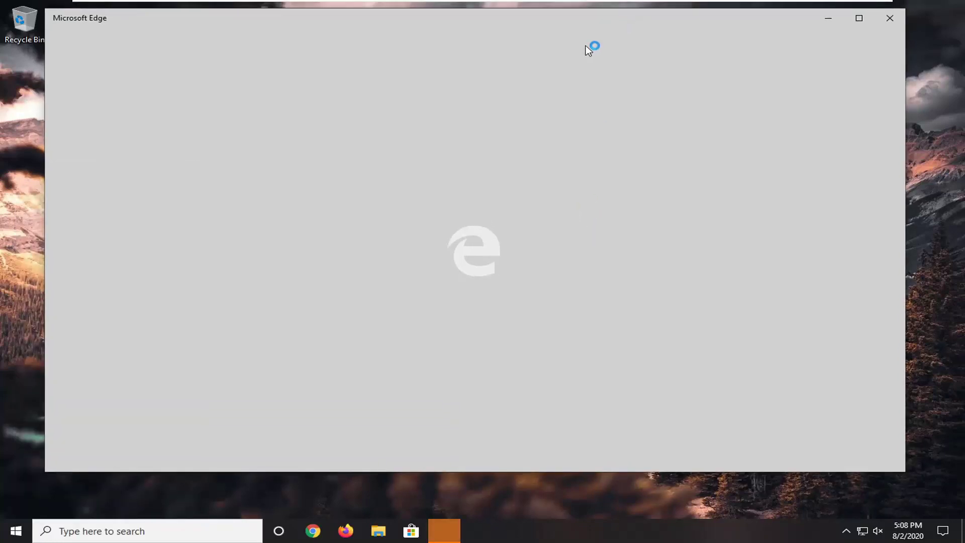
pyautogui.click(455, 533)
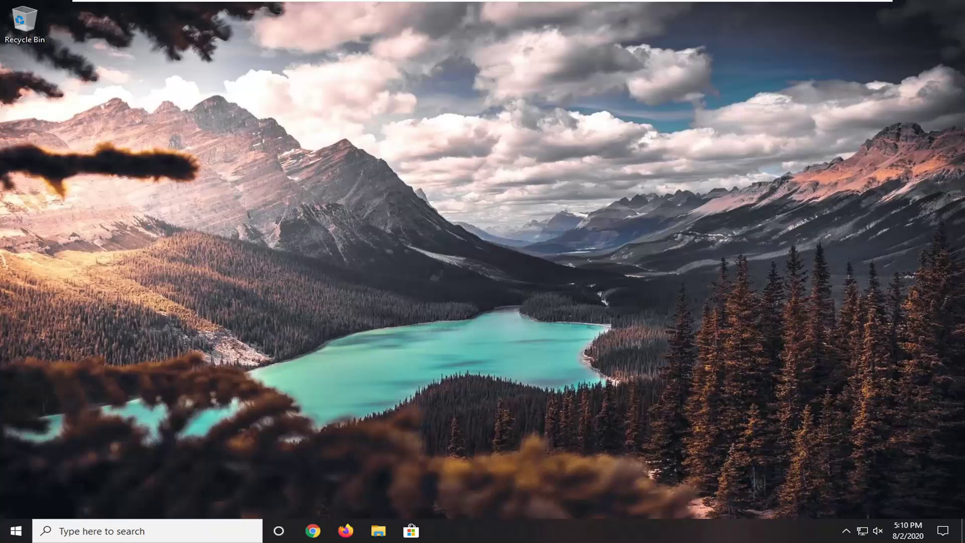
# Search Start for 'regedit' and run Registry Editor as administrator.
pyautogui.click(21, 530)
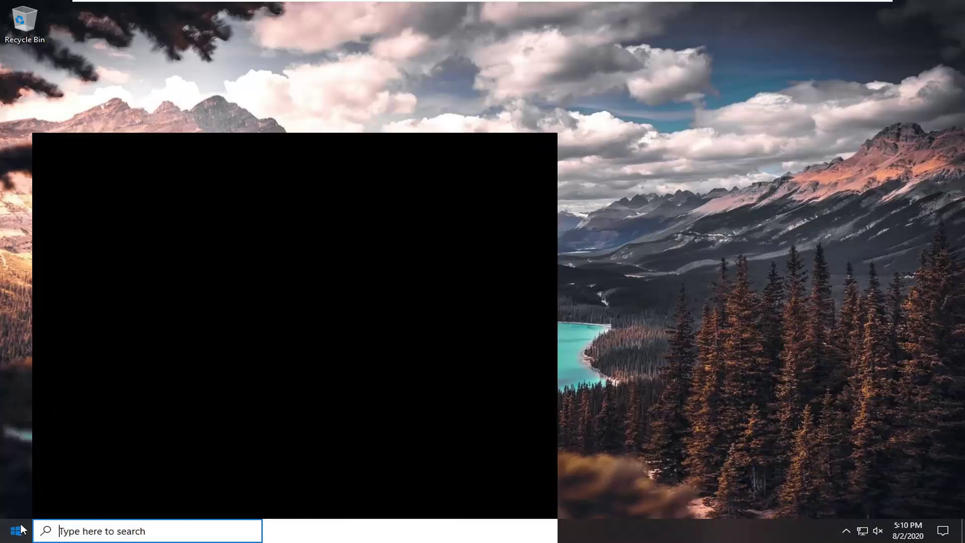
pyautogui.scroll(-10, 140, 388)
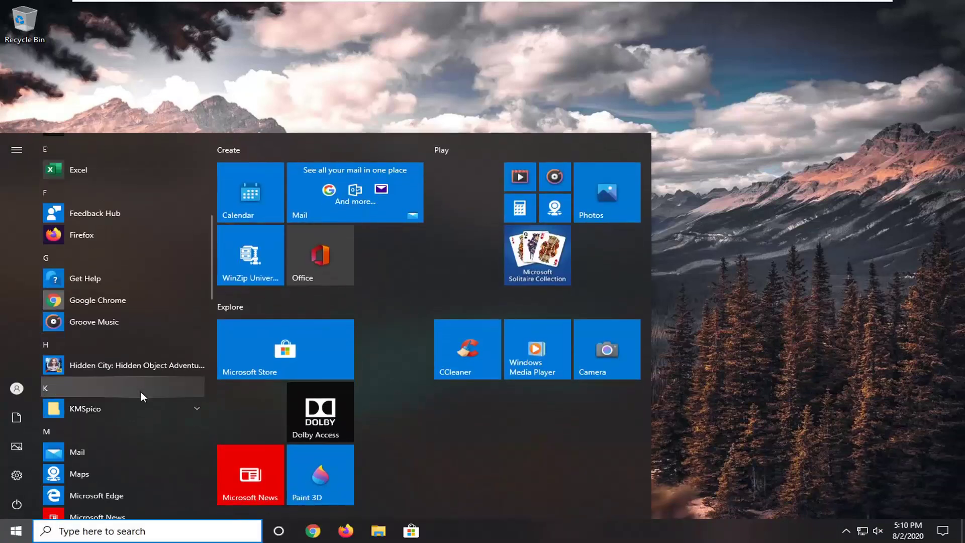
pyautogui.scroll(3, 140, 392)
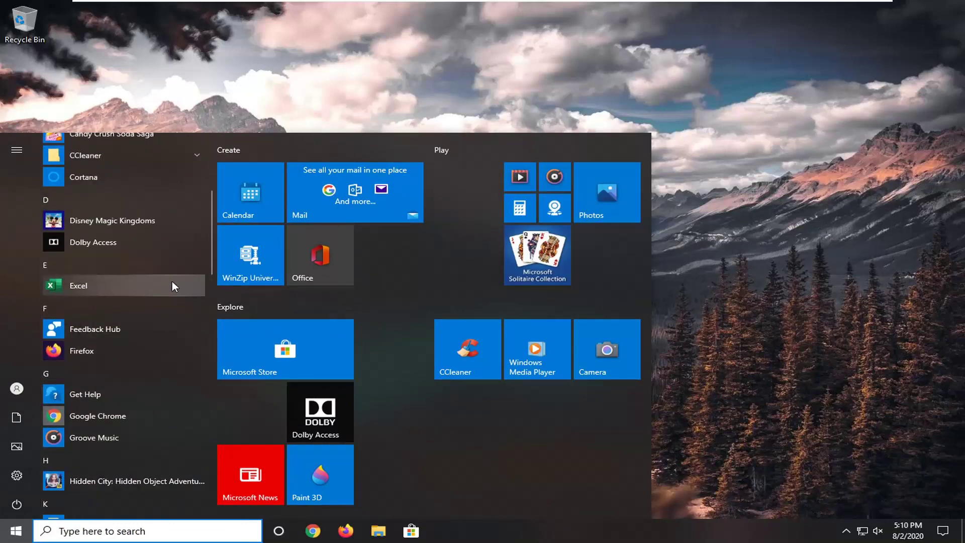
pyautogui.write('regedit')
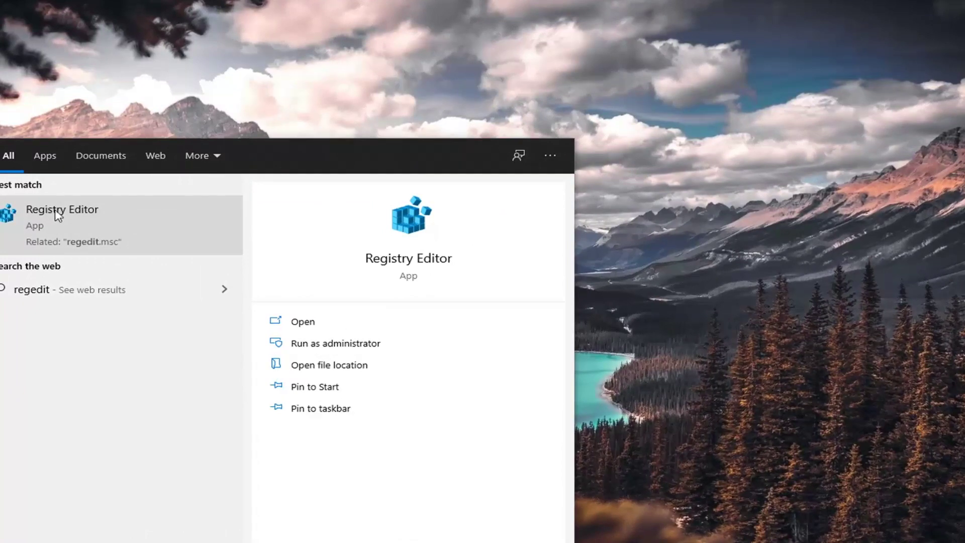
pyautogui.rightClick(65, 240)
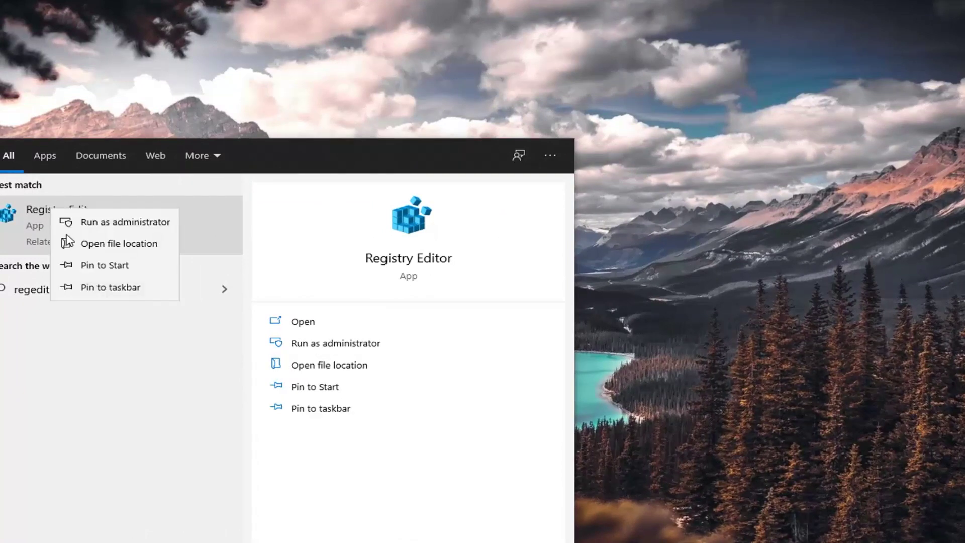
pyautogui.click(97, 221)
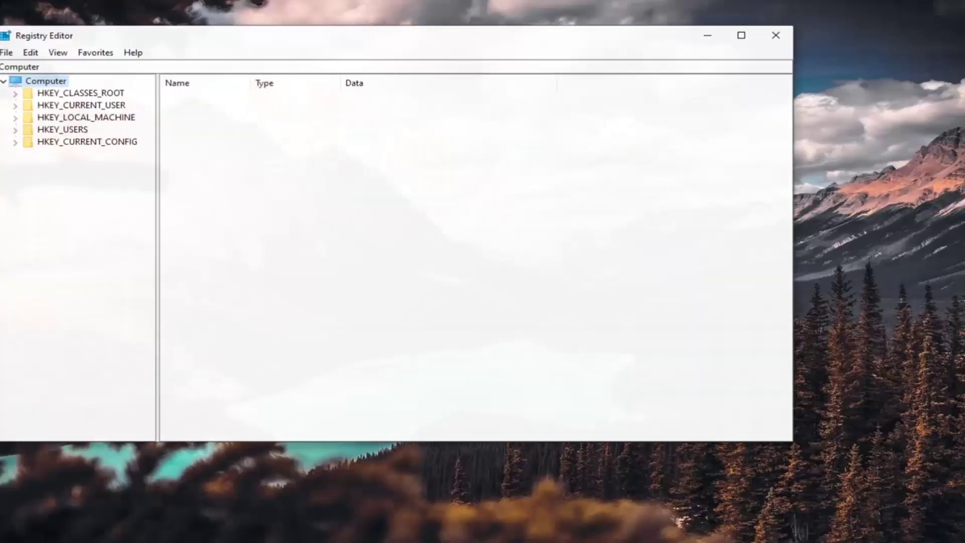
pyautogui.moveTo(502, 48); pyautogui.dragTo(593, 57)
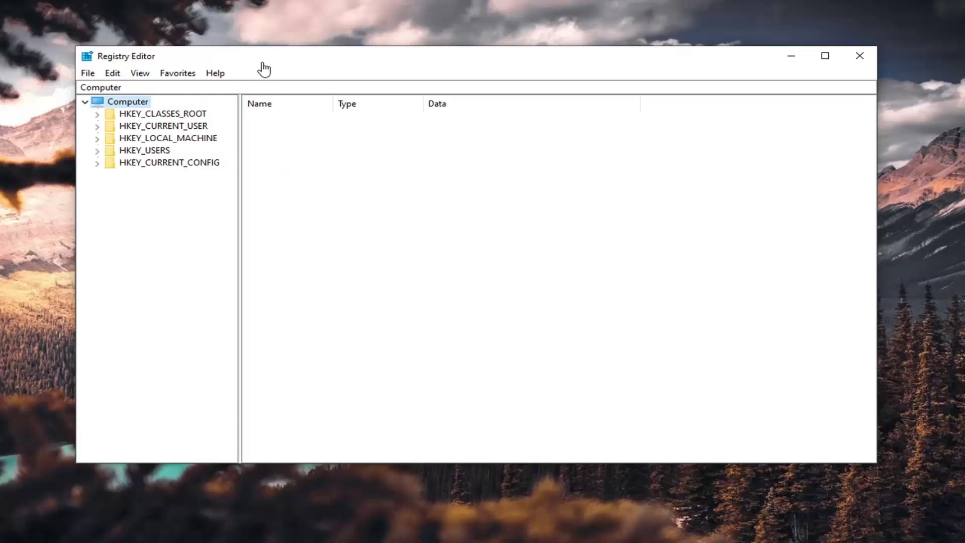
pyautogui.click(88, 73)
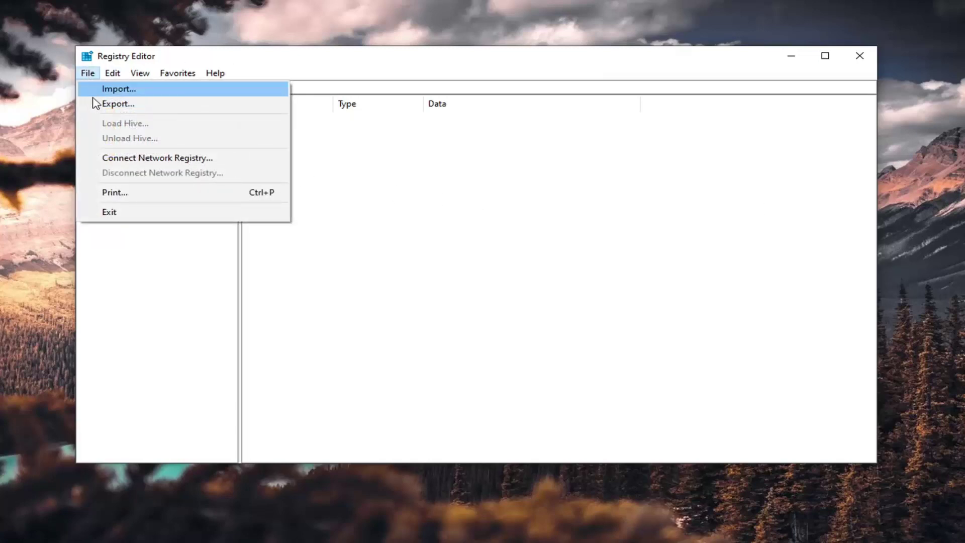
pyautogui.click(97, 103)
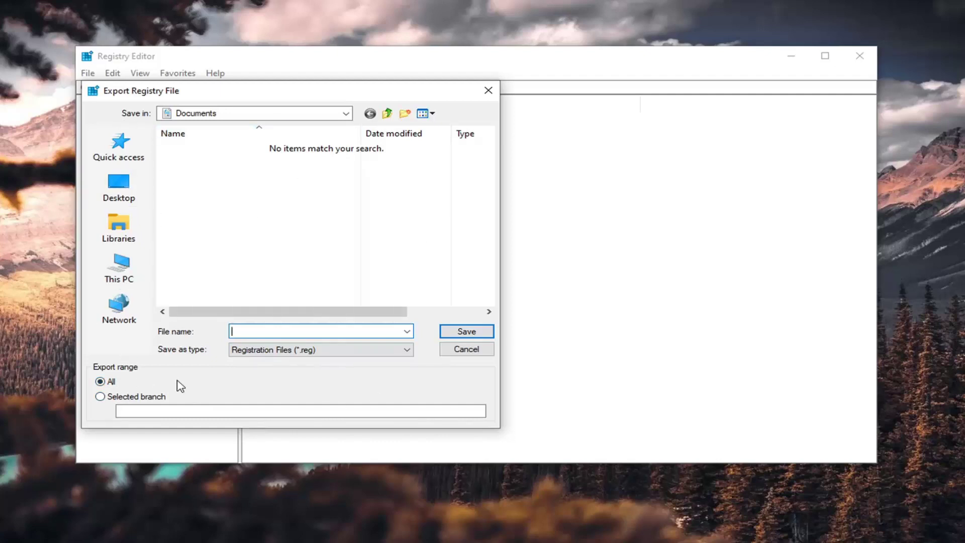
pyautogui.click(467, 352)
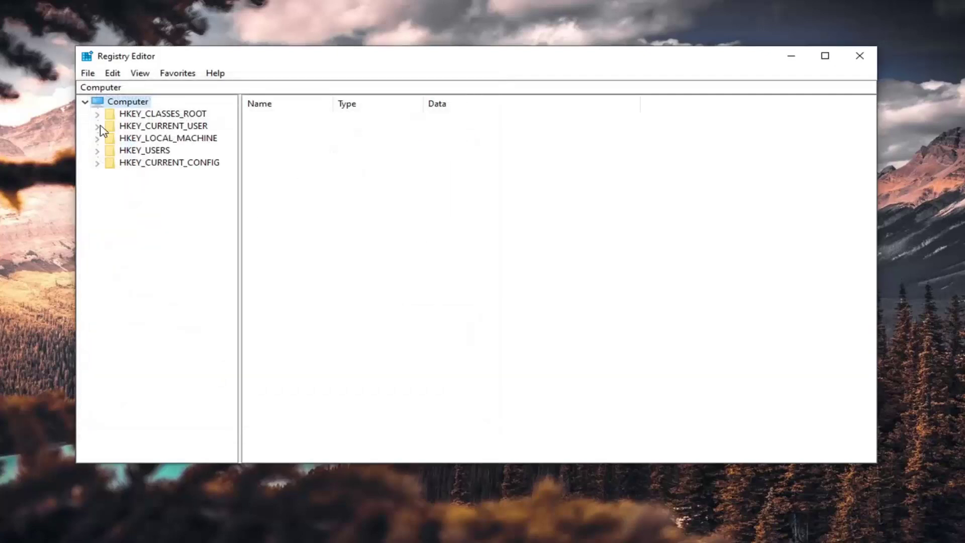
pyautogui.click(88, 73)
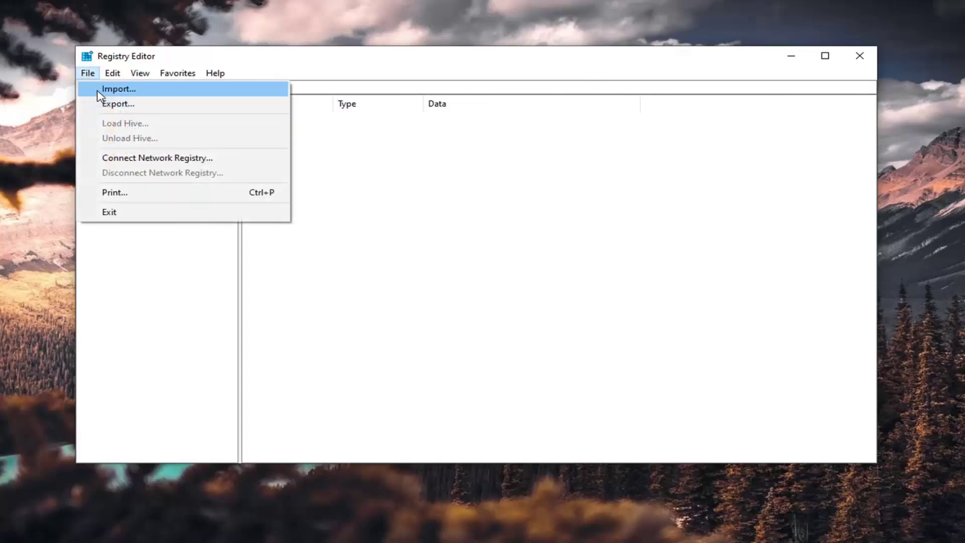
pyautogui.click(107, 89)
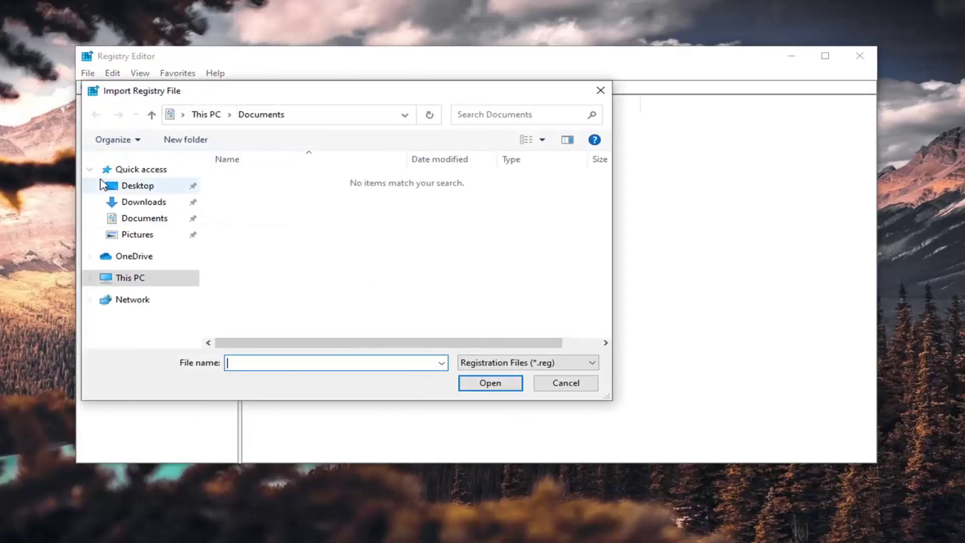
pyautogui.click(553, 382)
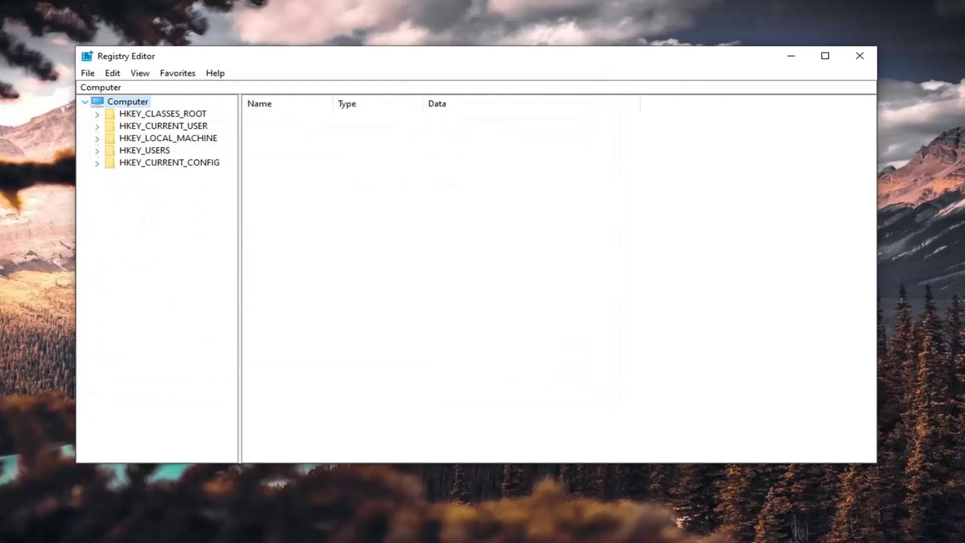
# Expand HKEY_LOCAL_MACHINE, SOFTWARE and Policies, then select the Microsoft key.
pyautogui.doubleClick(166, 138)
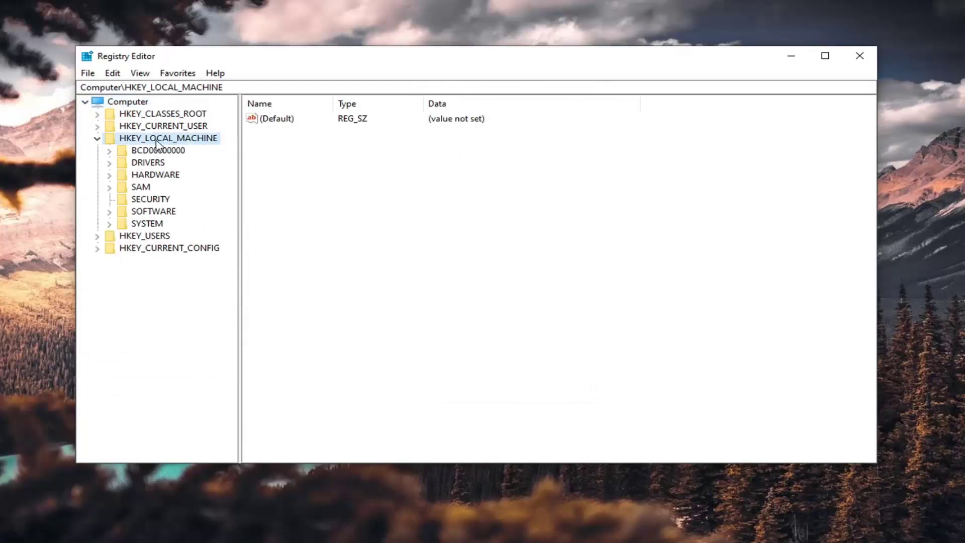
pyautogui.doubleClick(164, 214)
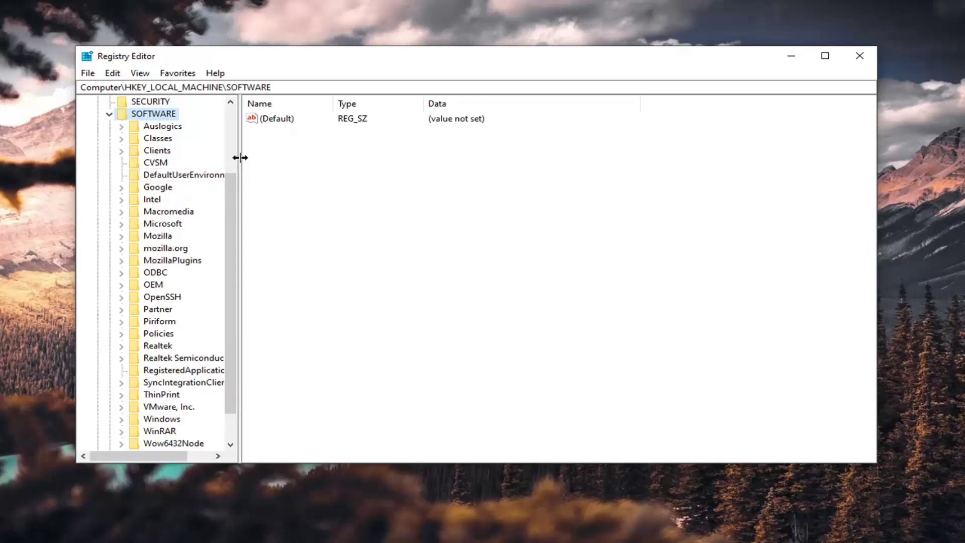
pyautogui.moveTo(246, 157); pyautogui.dragTo(318, 156)
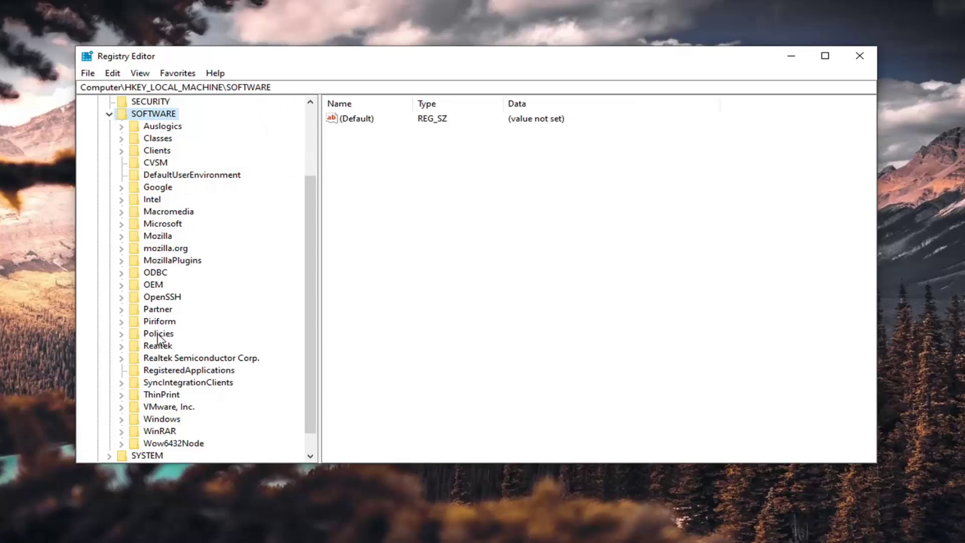
pyautogui.doubleClick(158, 334)
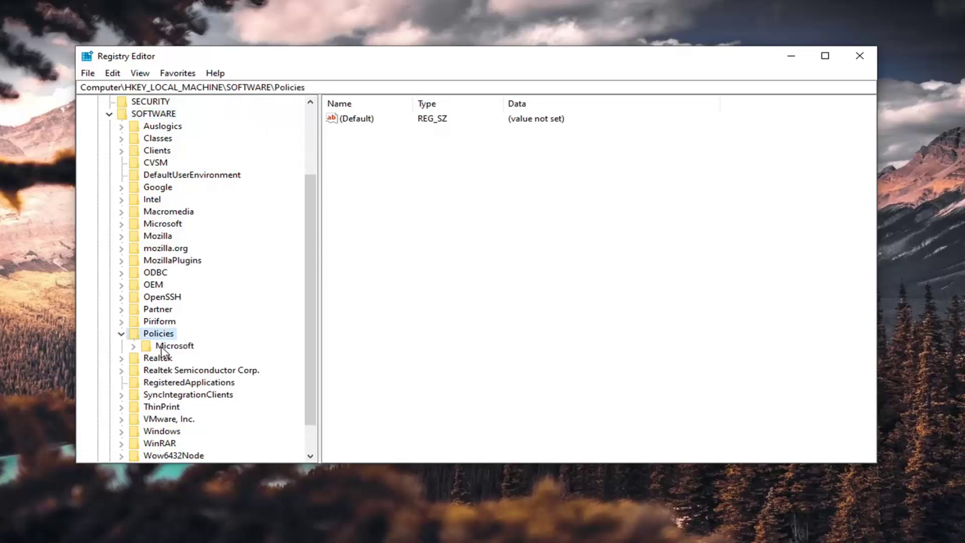
pyautogui.click(162, 347)
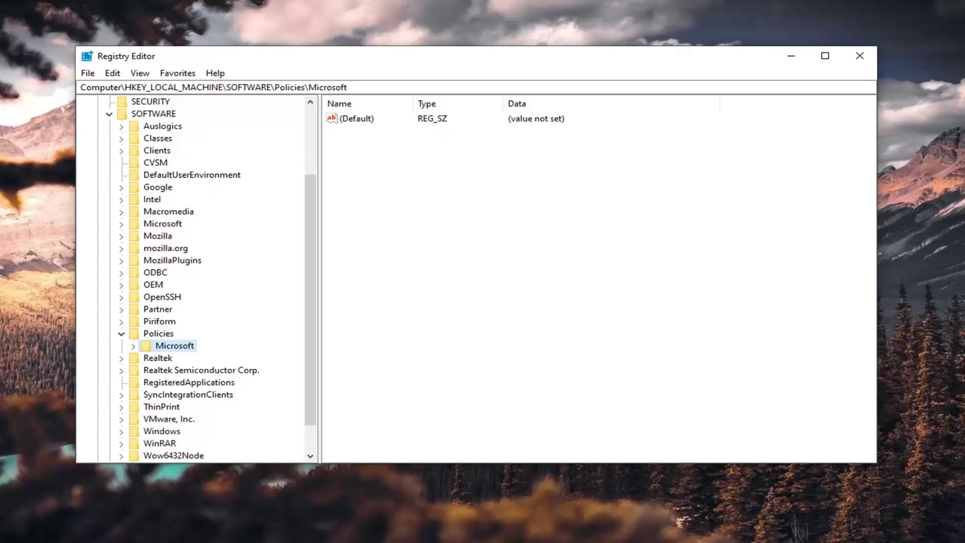
# Add a new key under Policies\Microsoft and rename it EdgeUpdate.
pyautogui.rightClick(166, 345)
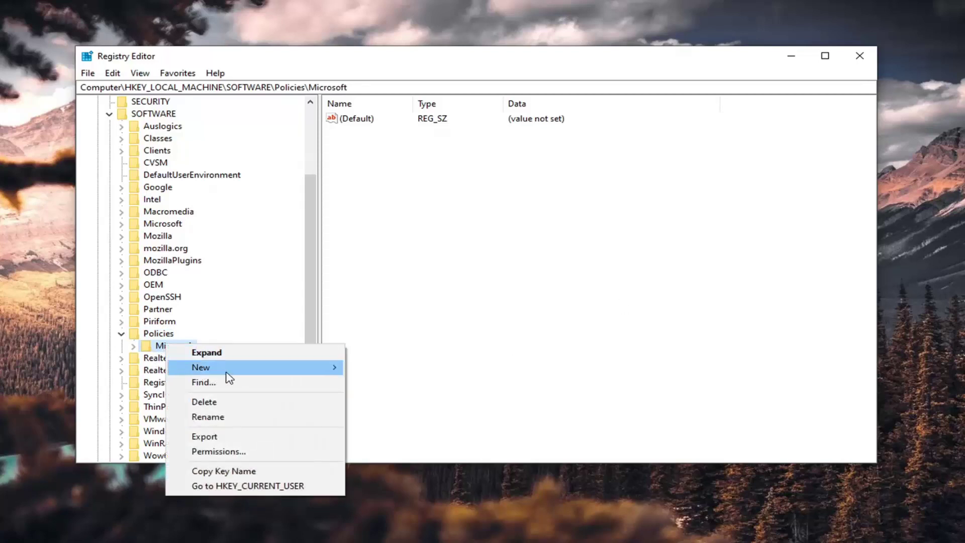
pyautogui.moveTo(229, 378)
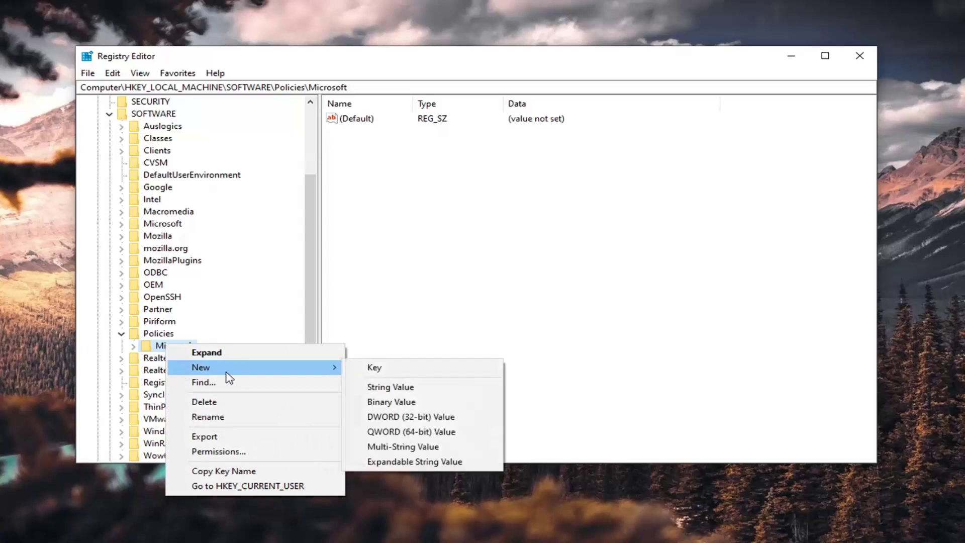
pyautogui.click(383, 369)
pyautogui.scroll(-1, 191, 350)
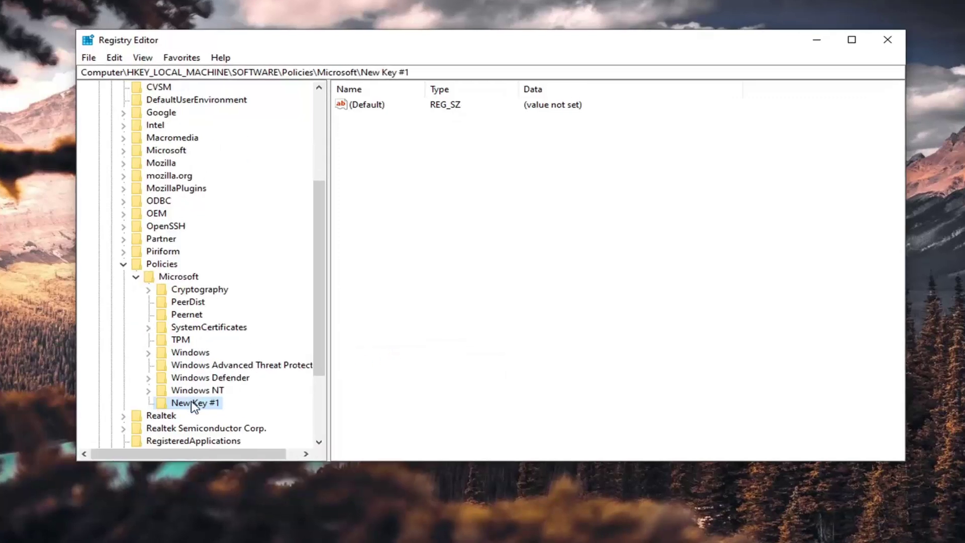
pyautogui.rightClick(211, 407)
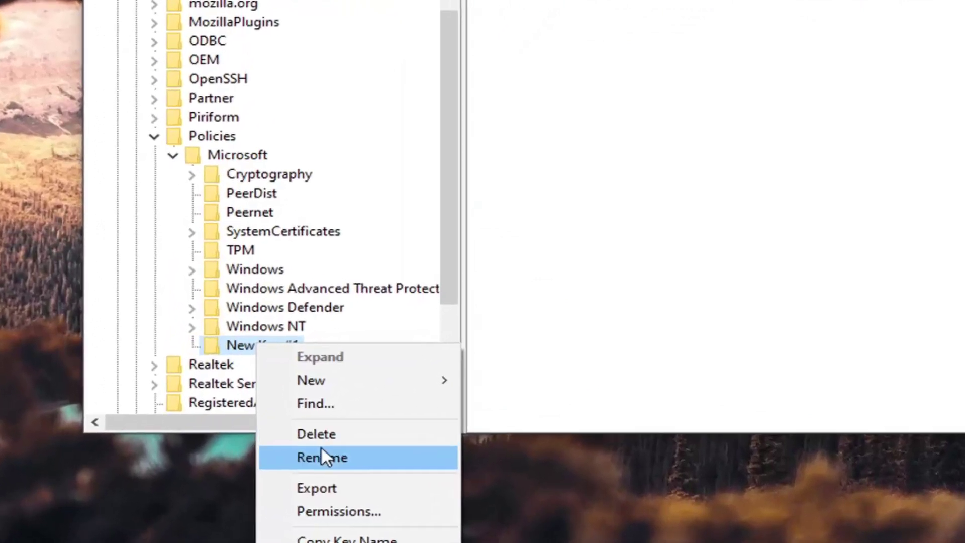
pyautogui.click(228, 476)
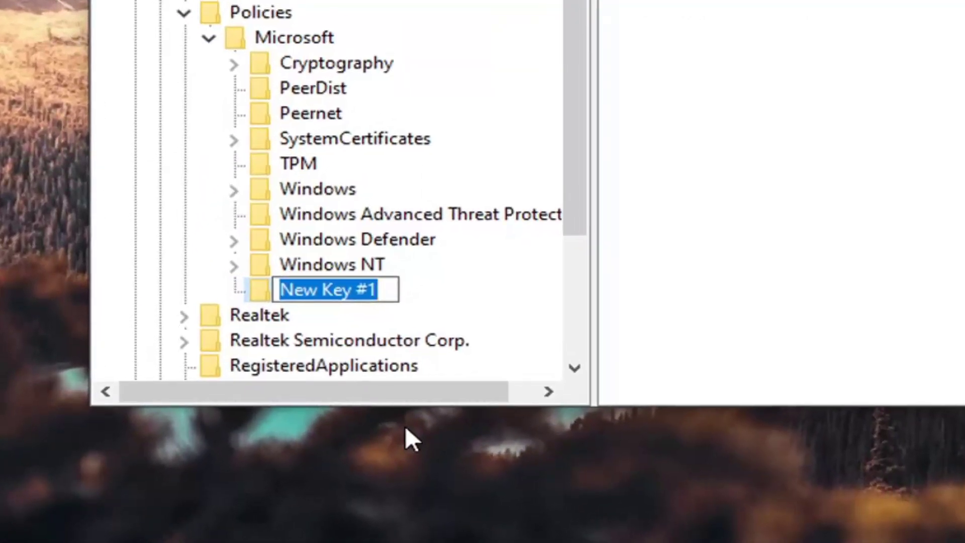
pyautogui.write('EdgeUpdate')
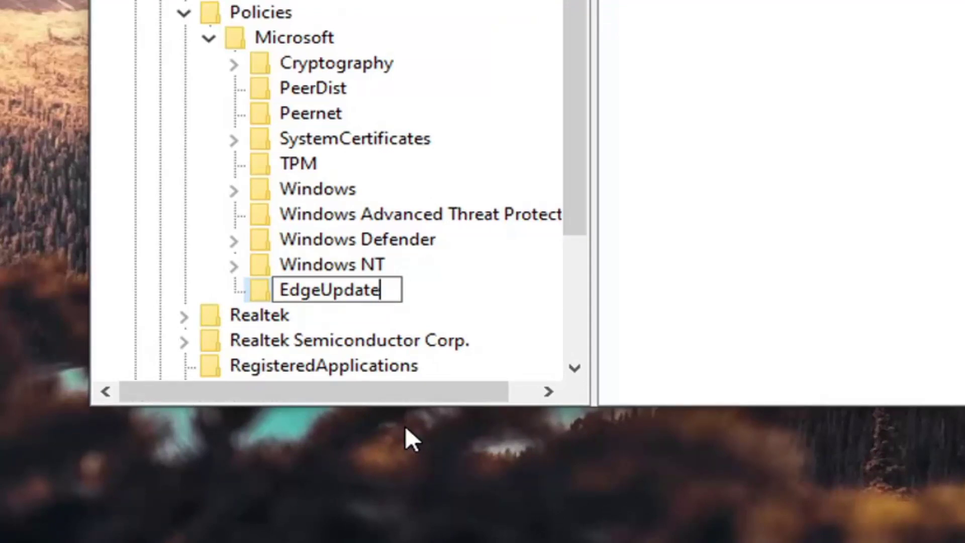
pyautogui.press('Return')
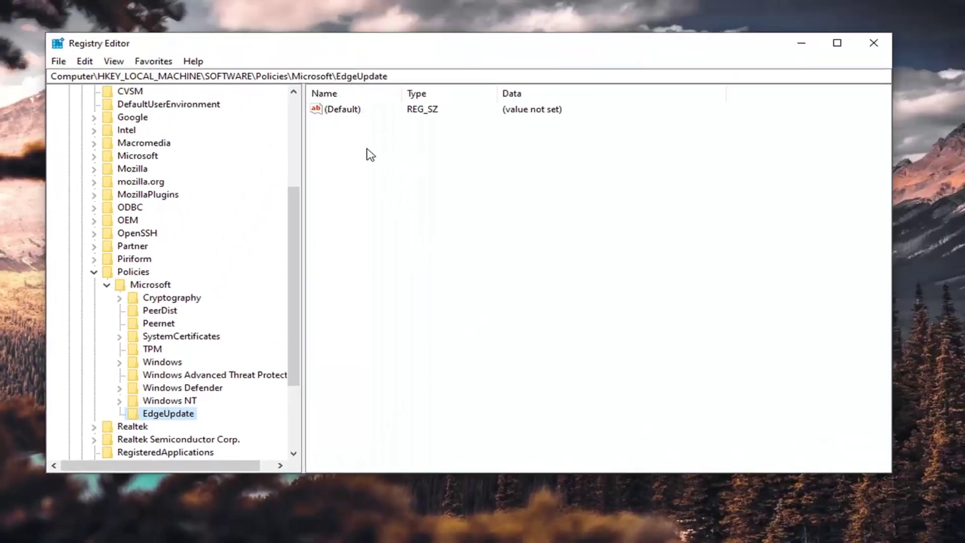
# Create a DWORD (32-bit) value in EdgeUpdate and name it Allowsxs.
pyautogui.rightClick(369, 155)
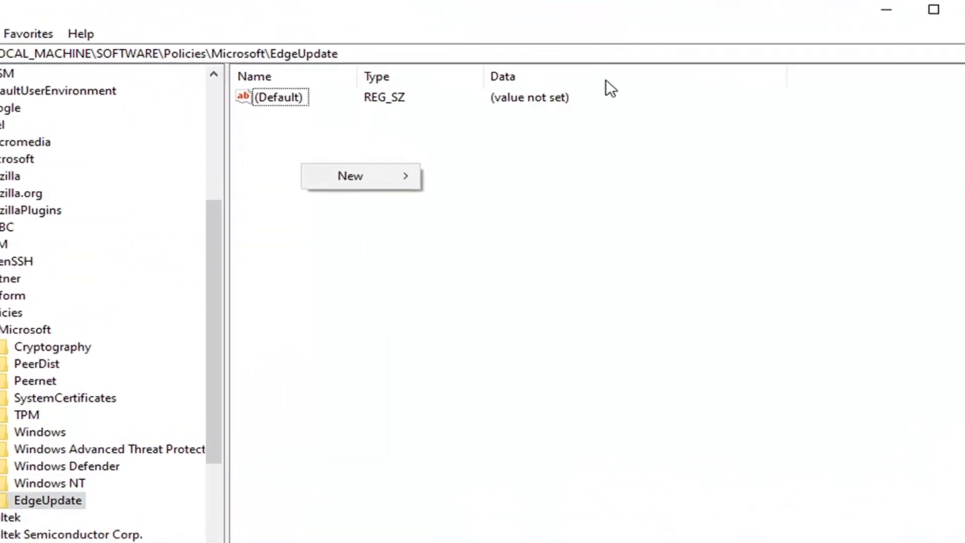
pyautogui.moveTo(293, 195)
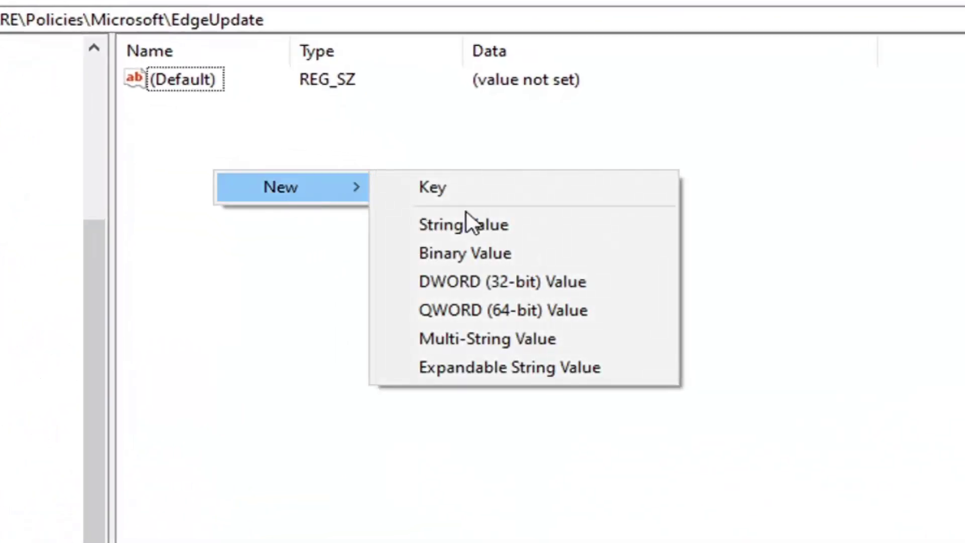
pyautogui.click(518, 291)
pyautogui.press('BackSpace')
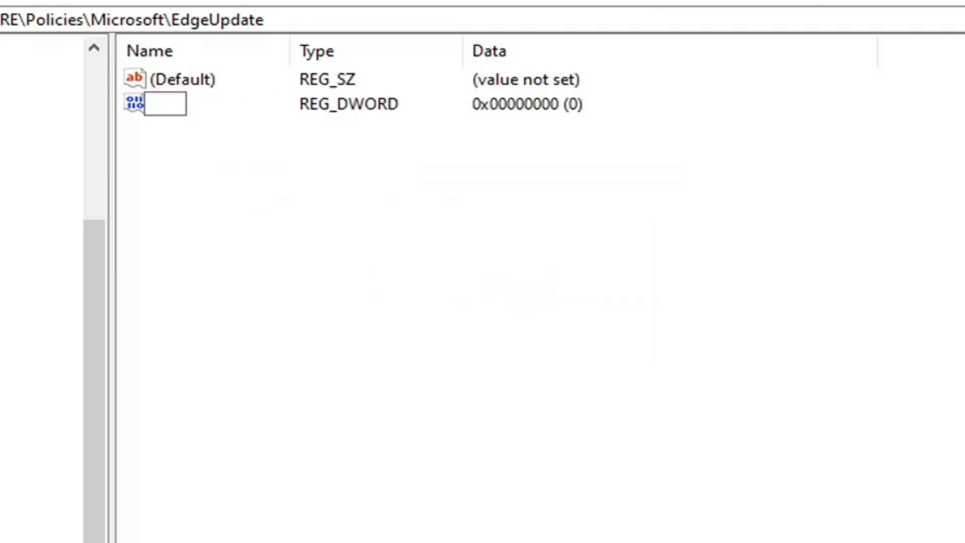
pyautogui.write('S')
pyautogui.press('BackSpace')
pyautogui.write('Allo')
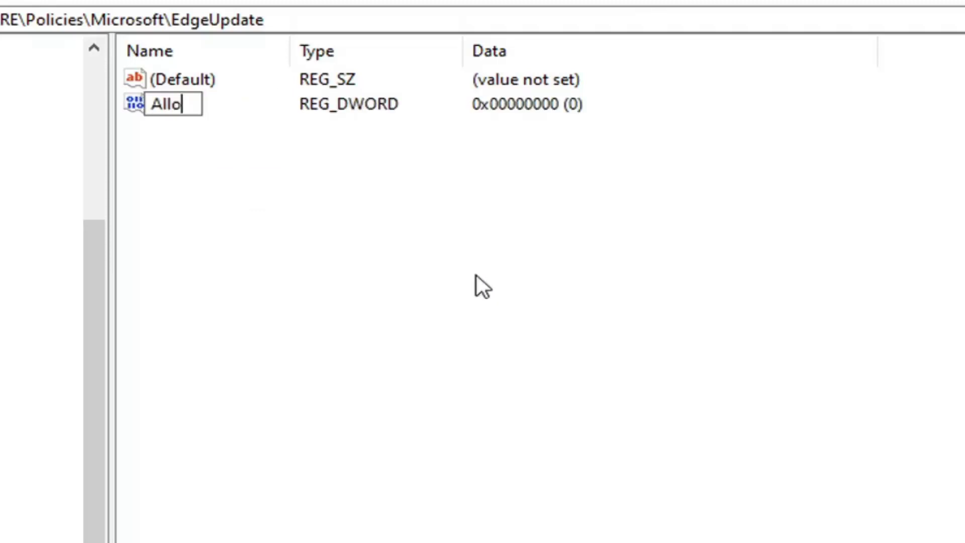
pyautogui.write('wsxs')
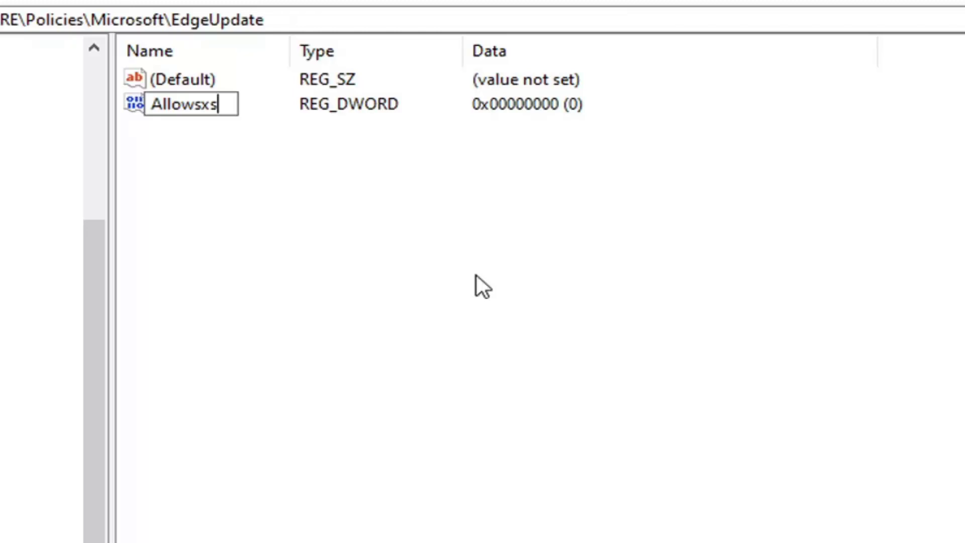
pyautogui.press('Return')
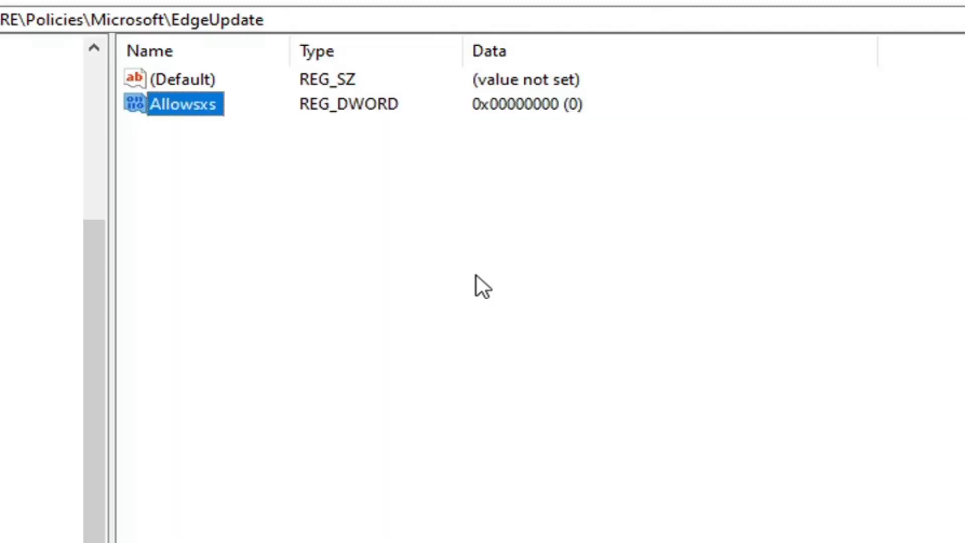
# Set the Allowsxs value data to 1.
pyautogui.doubleClick(166, 96)
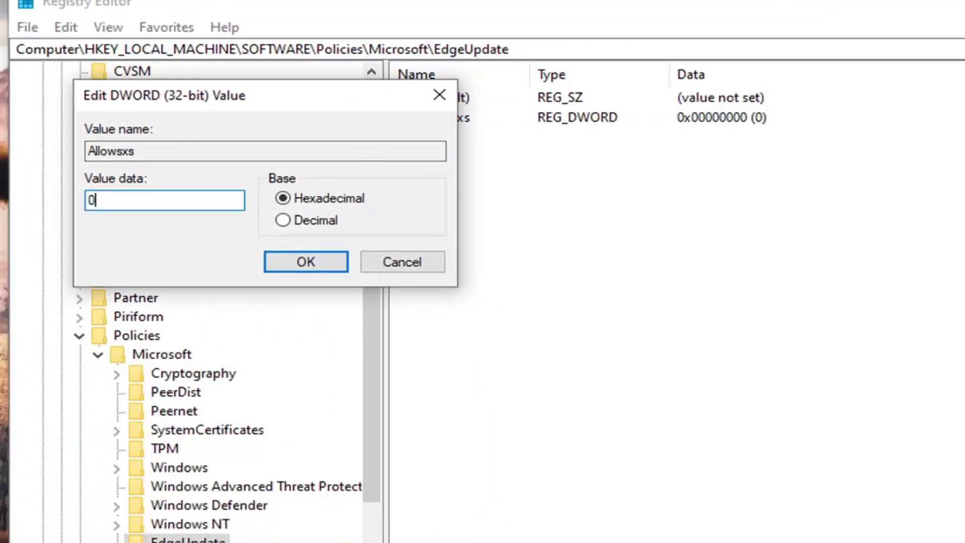
pyautogui.write('1')
pyautogui.click(313, 261)
# Collapse Microsoft, Policies, SOFTWARE and HKEY_LOCAL_MACHINE back to the Computer root.
pyautogui.click(99, 355)
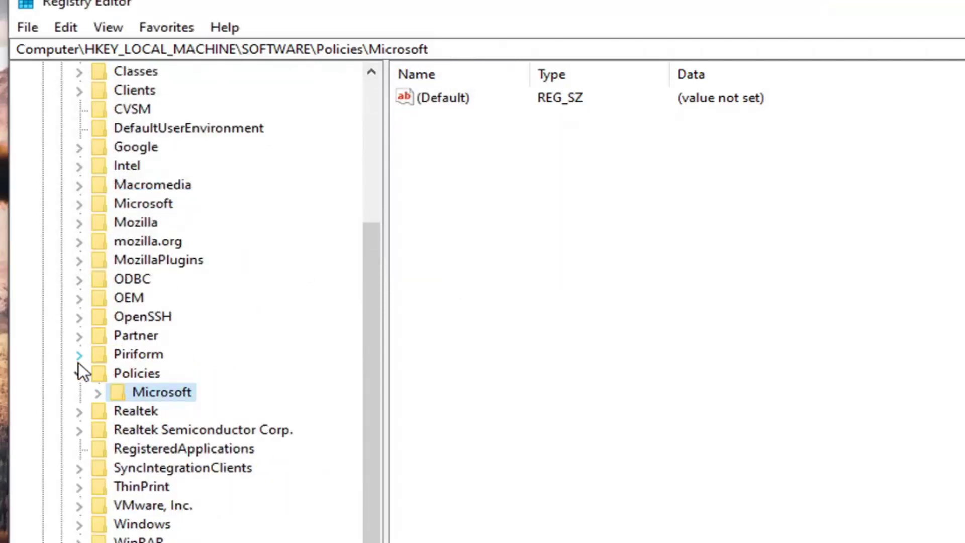
pyautogui.click(80, 372)
pyautogui.scroll(5, 71, 301)
pyautogui.click(58, 239)
pyautogui.click(42, 128)
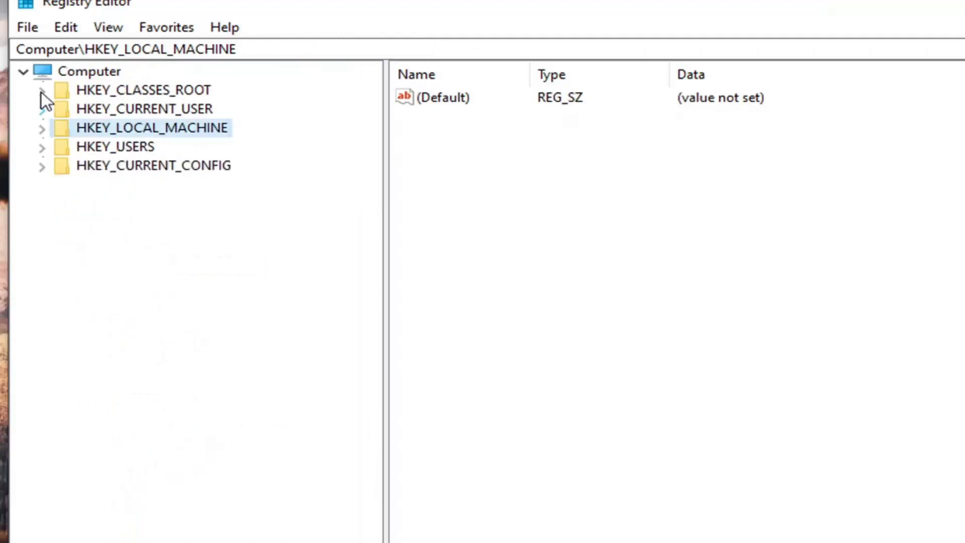
pyautogui.press('Left')
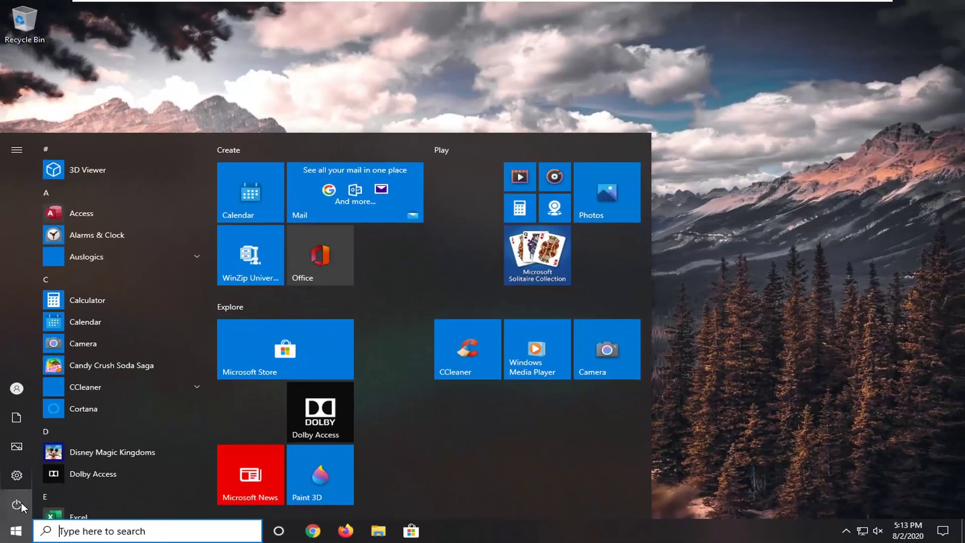
# Restart the computer from the Start menu's Power button.
pyautogui.click(18, 503)
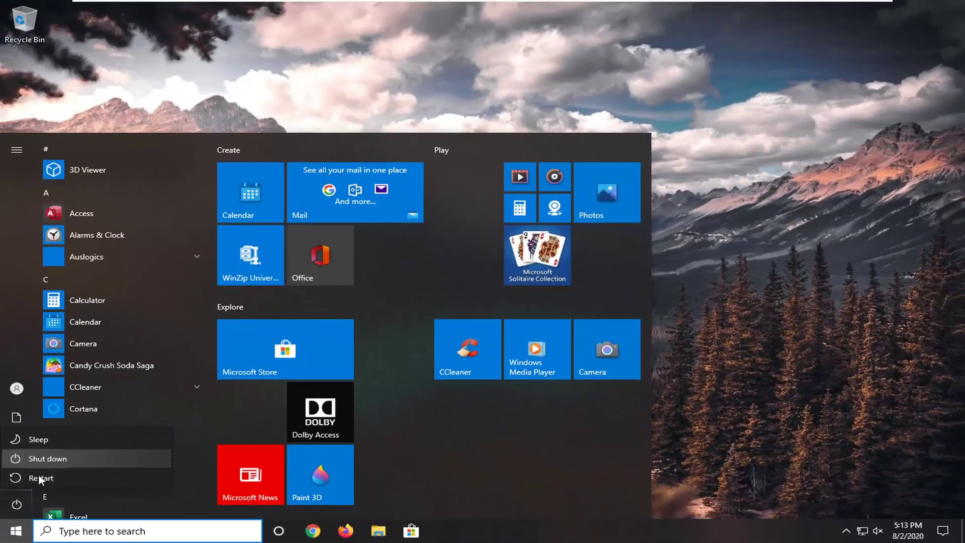
pyautogui.click(40, 477)
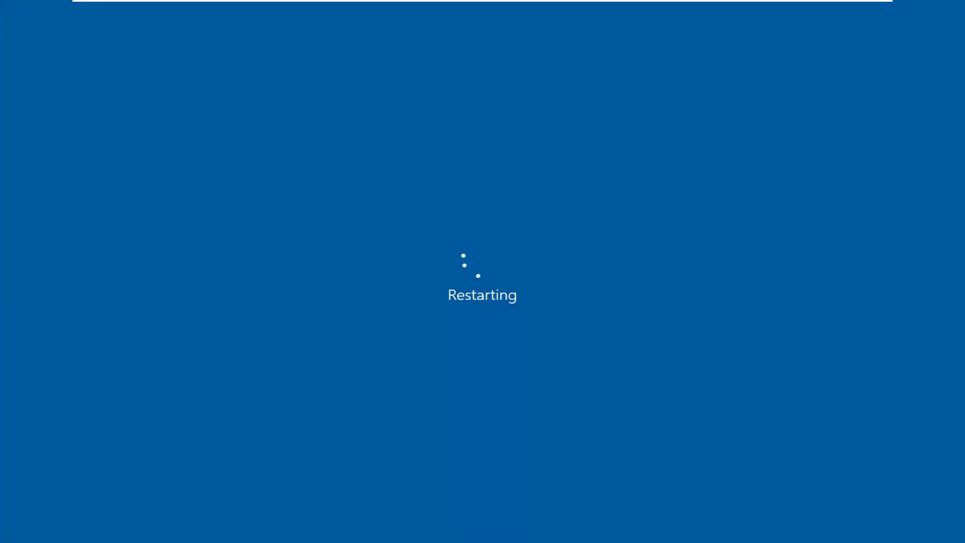